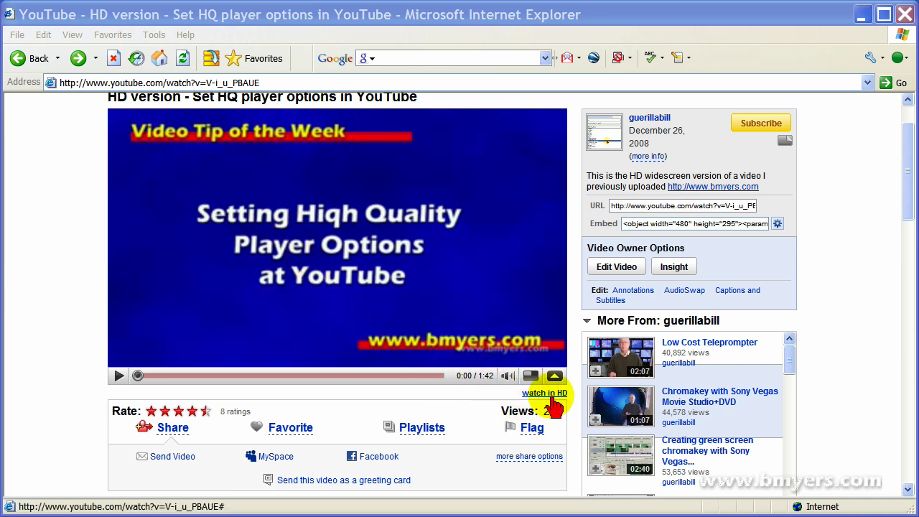
Switch the YouTube tip to its HD widescreen version, pause it, and skip ahead to about 0:06
click(544, 393)
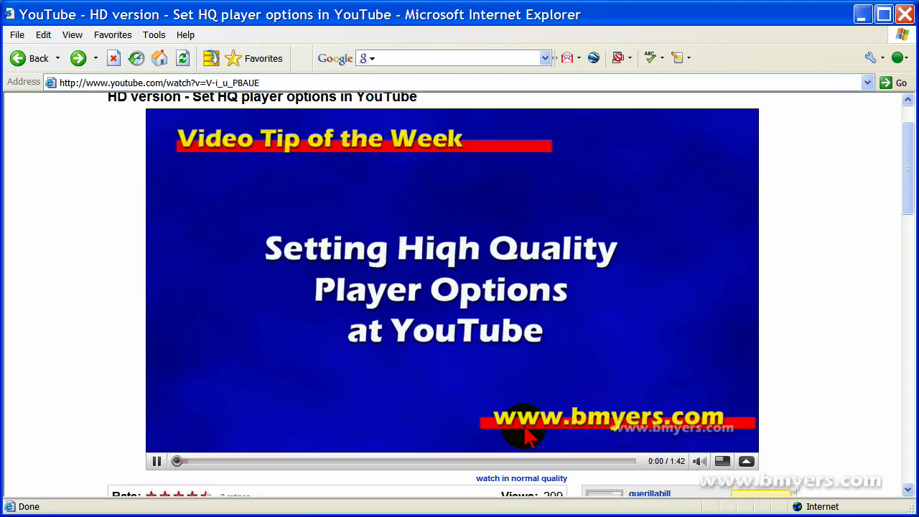
click(155, 463)
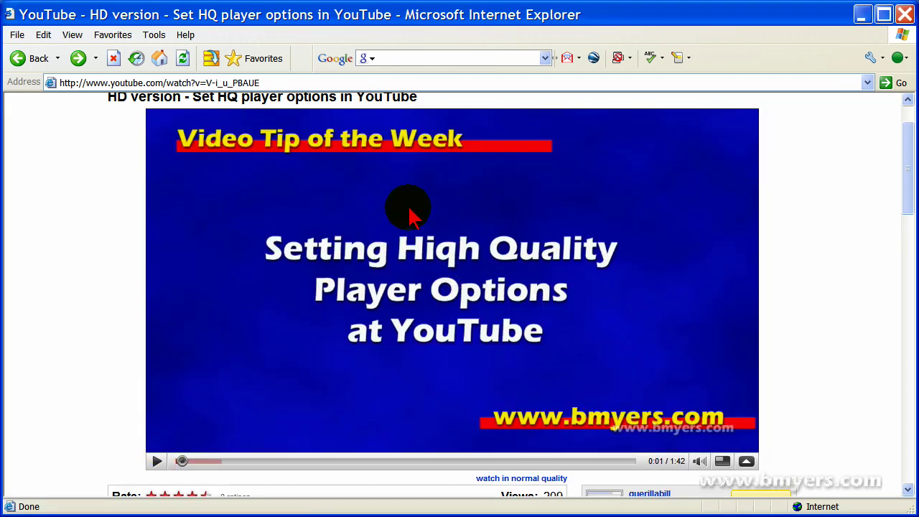
click(182, 461)
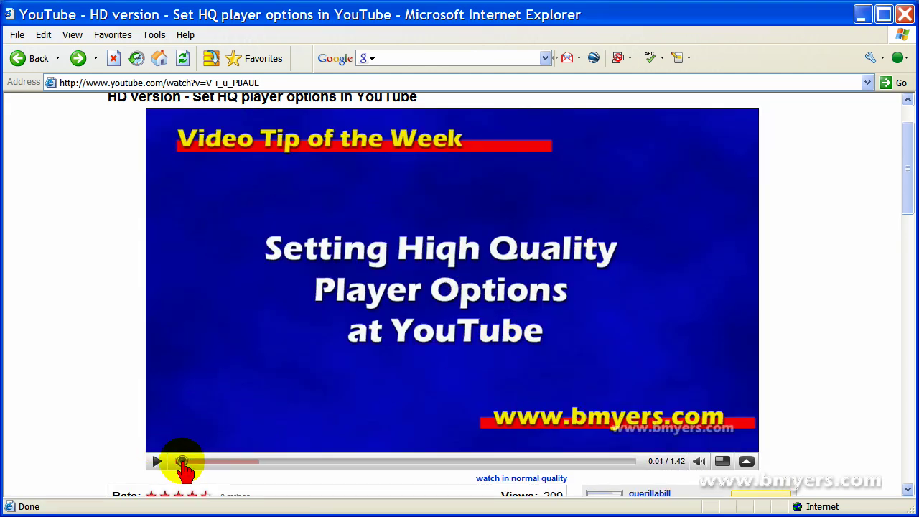
drag(183, 461, 212, 462)
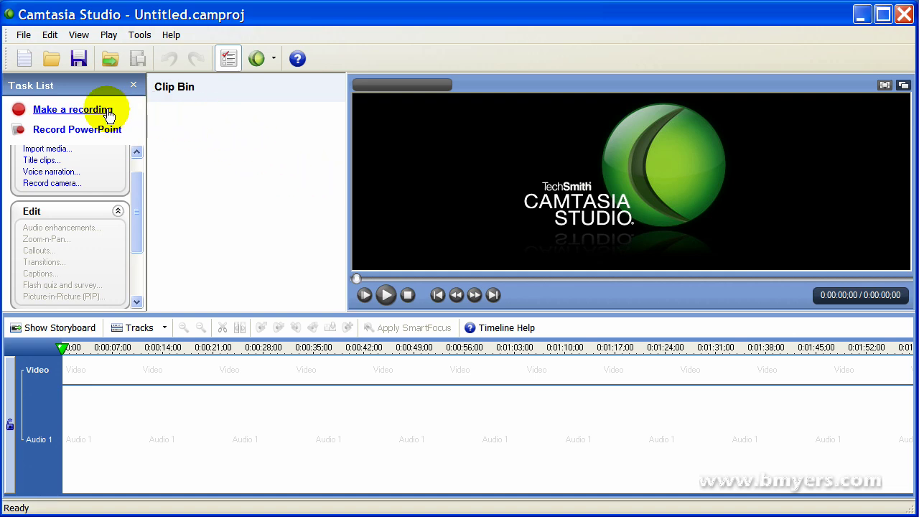
Change the Recorder's video capture frame rate from 15 to 30 and save the options
click(73, 109)
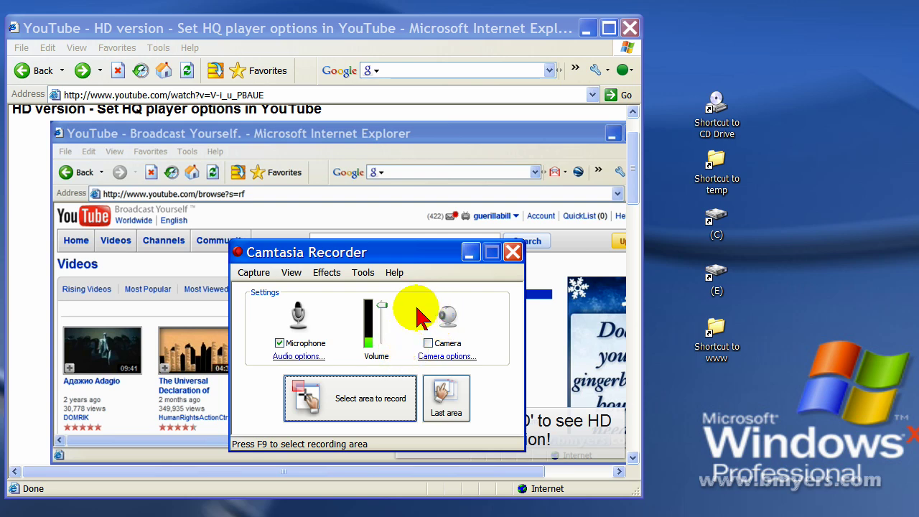
click(365, 274)
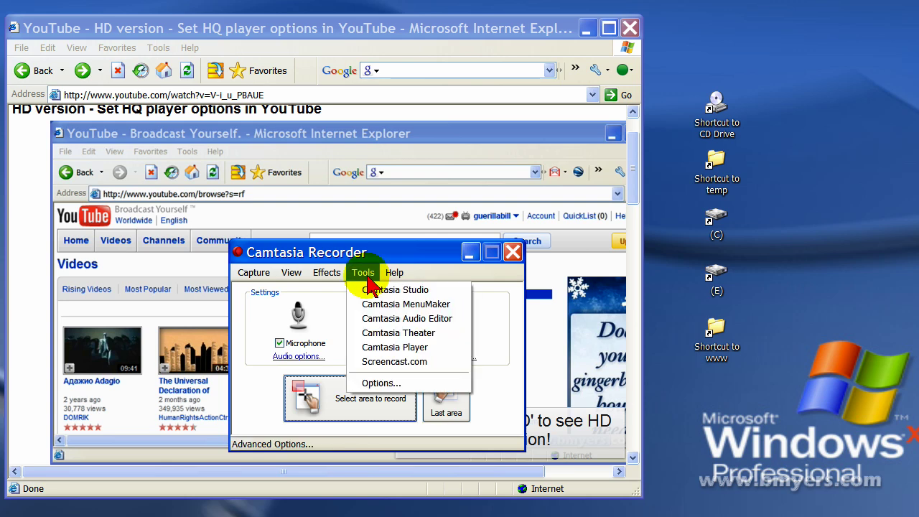
click(412, 384)
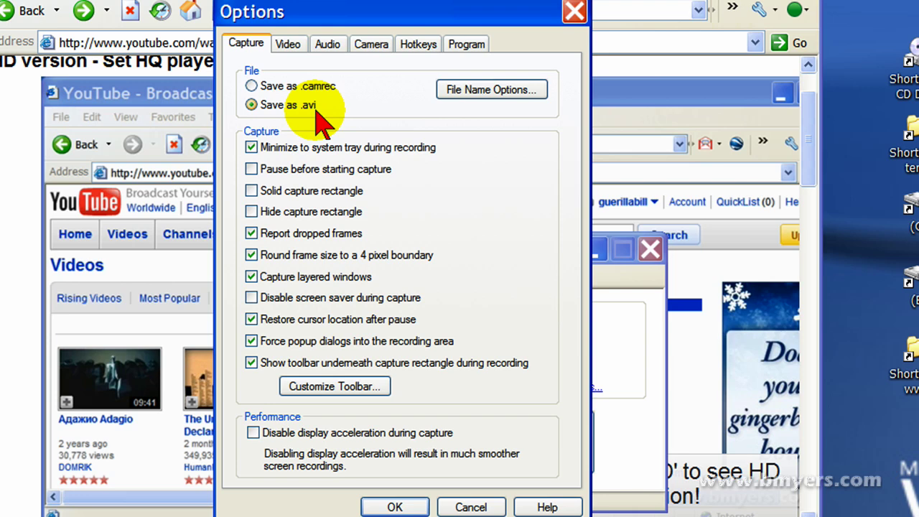
click(293, 43)
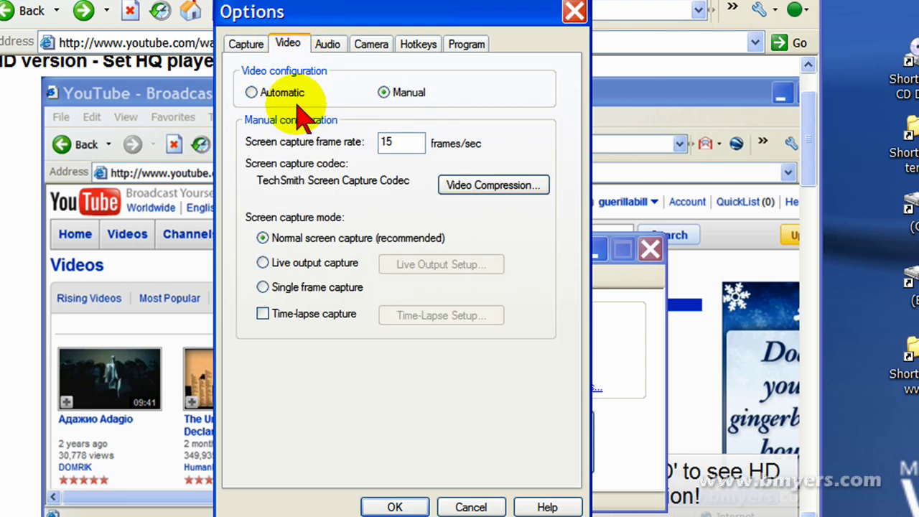
drag(404, 143, 374, 152)
text(30)
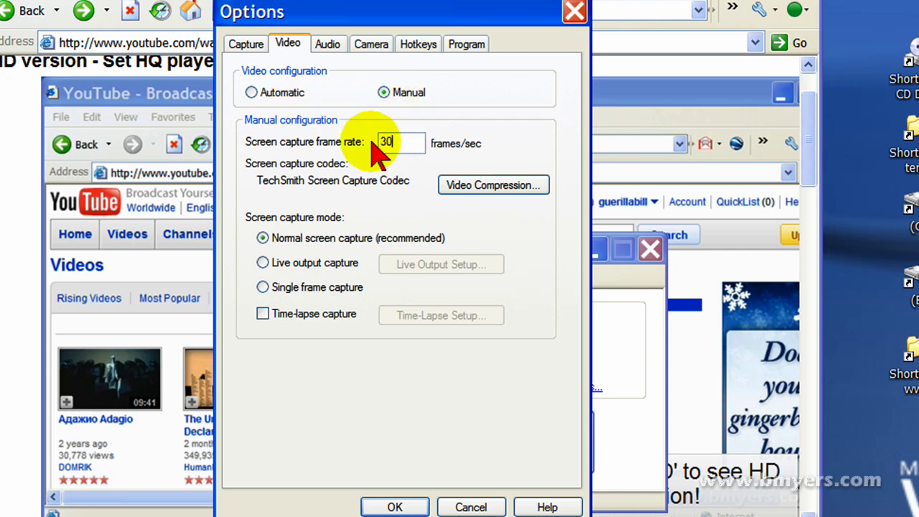
click(336, 46)
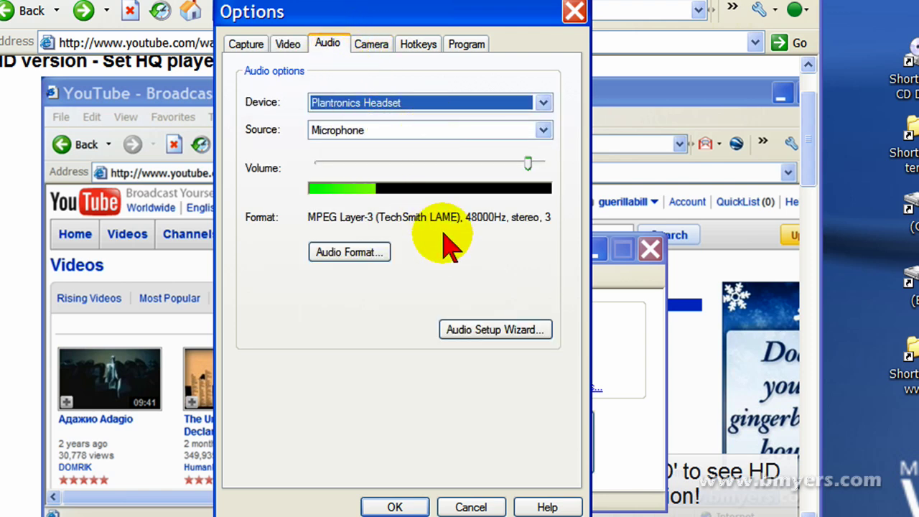
click(405, 505)
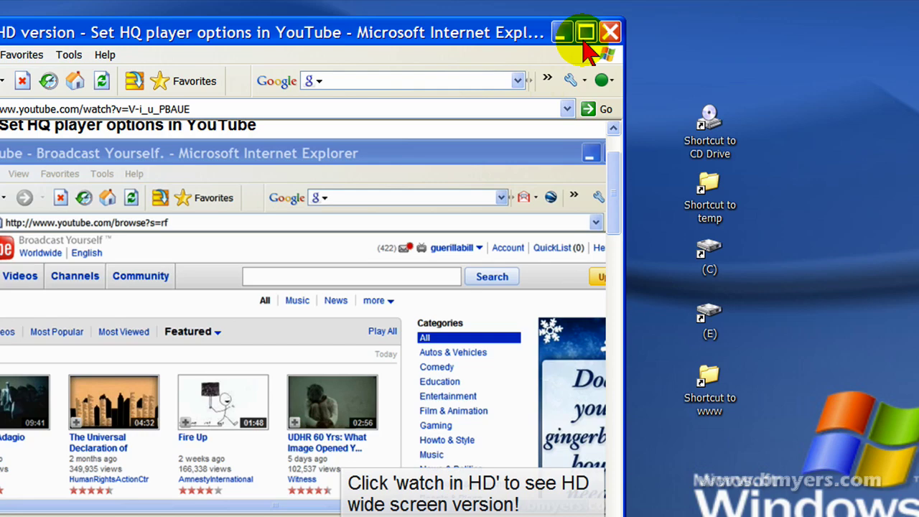
Resize the browser with Sizer's '1280 X720 widescreen' preset
right_click(608, 29)
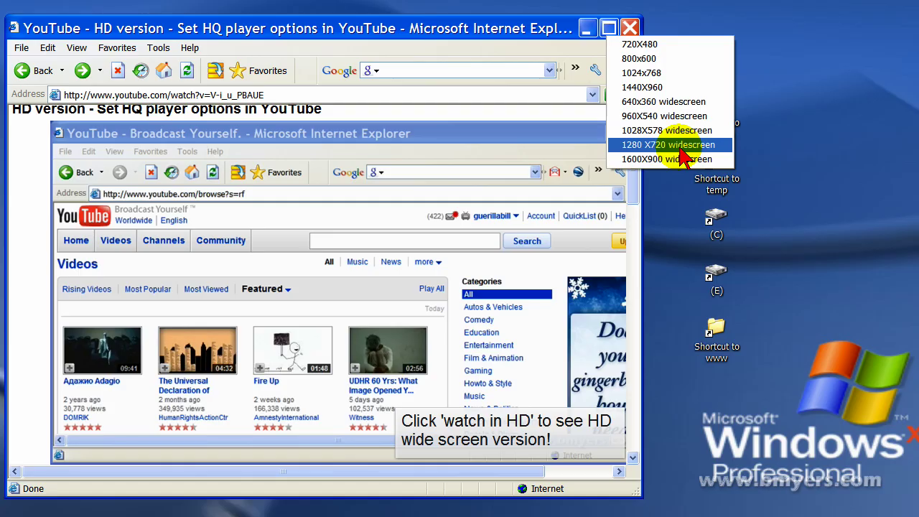
click(680, 152)
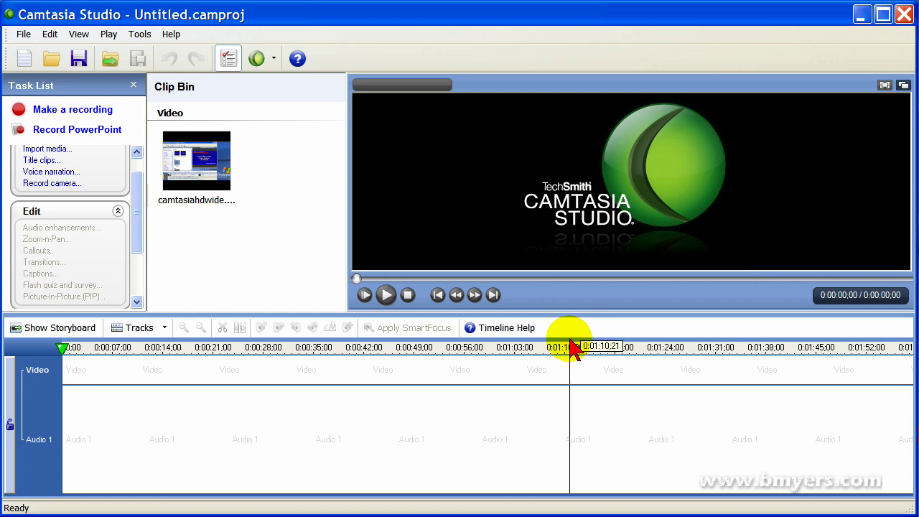
Place camtasiahdwide.avi on the Video track and set editing dimensions to Recording Dimensions (1280x720)
click(203, 179)
drag(204, 179, 103, 379)
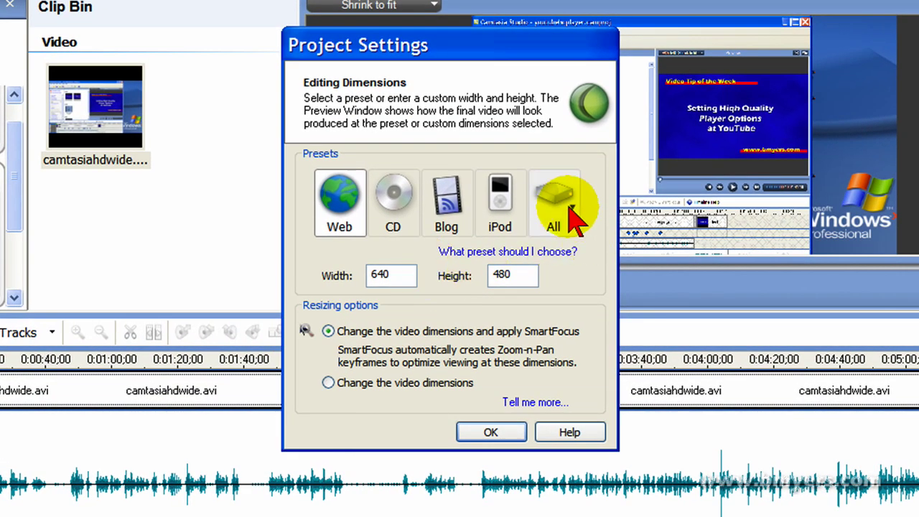
click(569, 209)
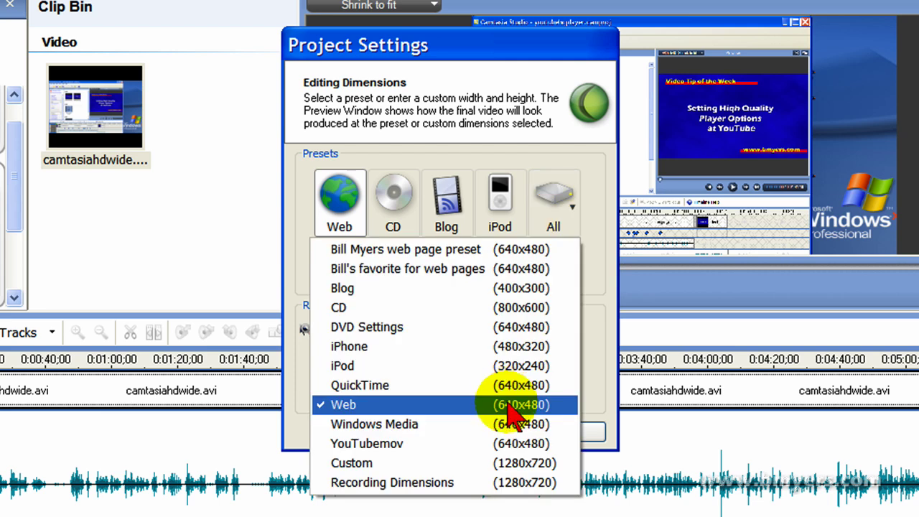
click(536, 484)
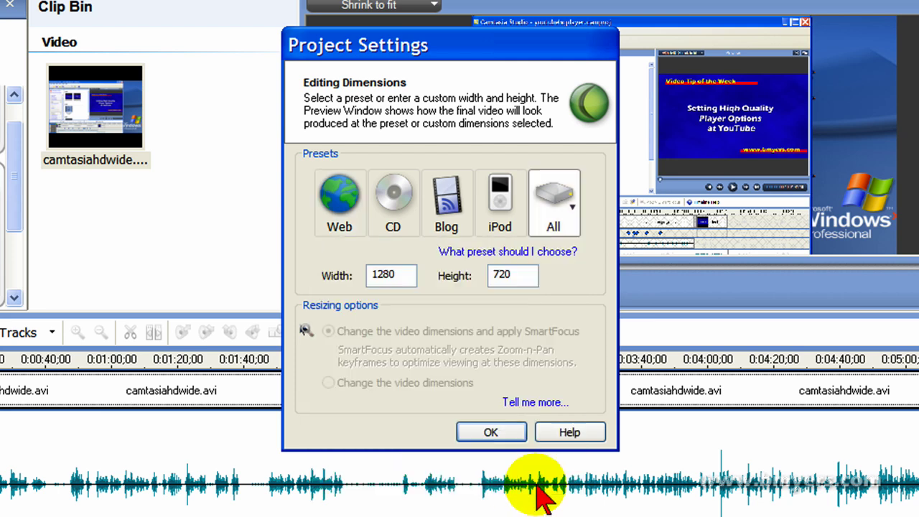
click(496, 431)
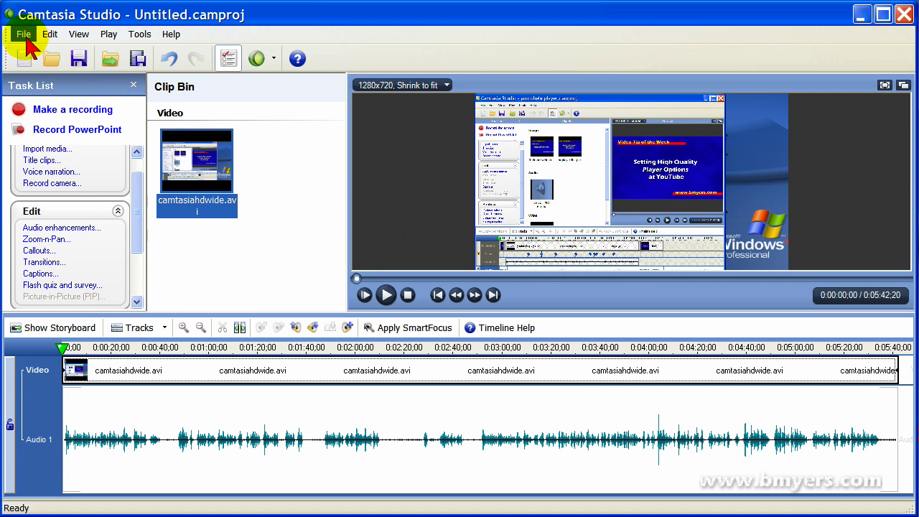
Start producing the video and choose QuickTime MOV as the output format
click(25, 36)
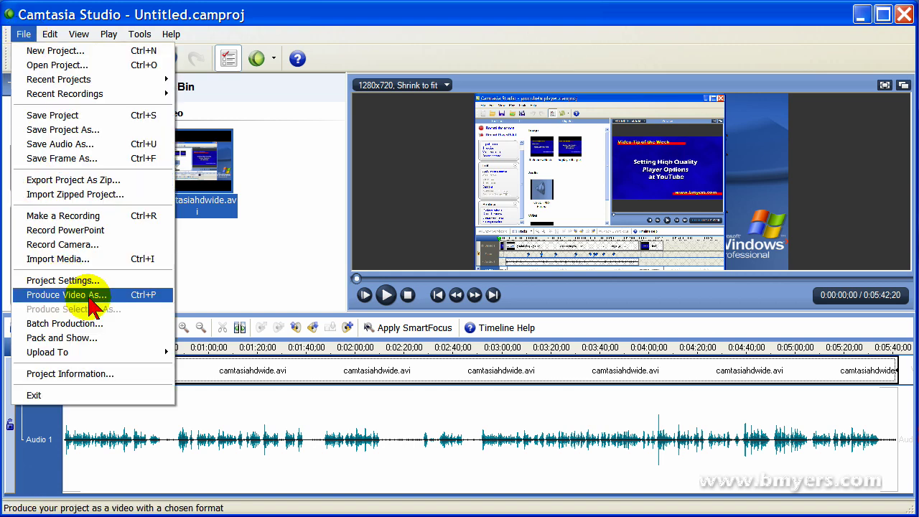
click(83, 295)
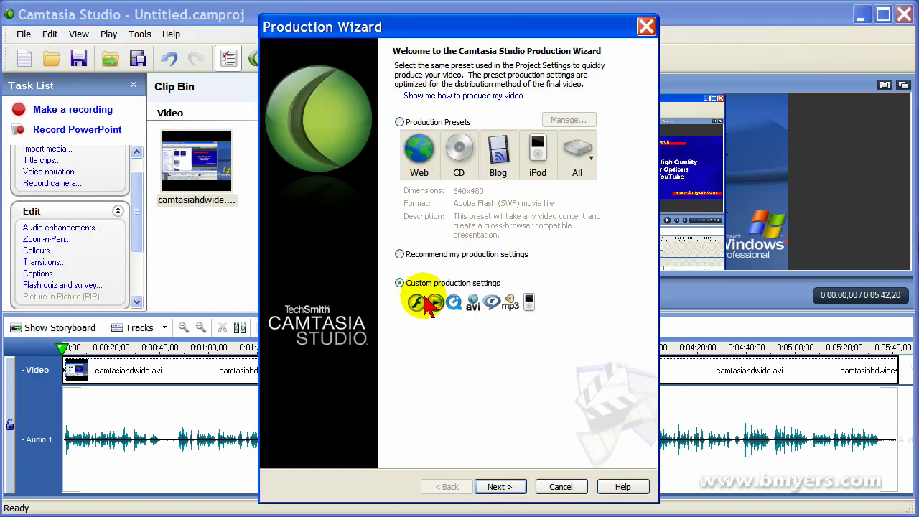
click(501, 486)
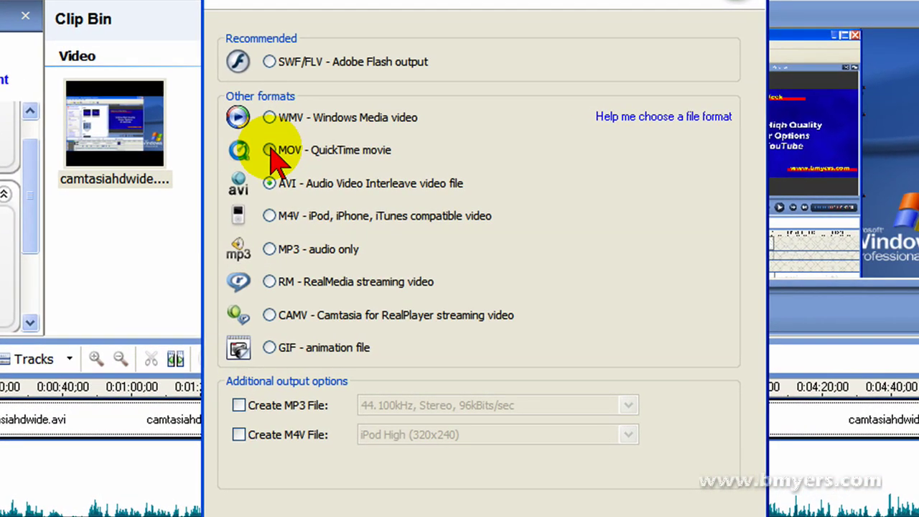
click(269, 150)
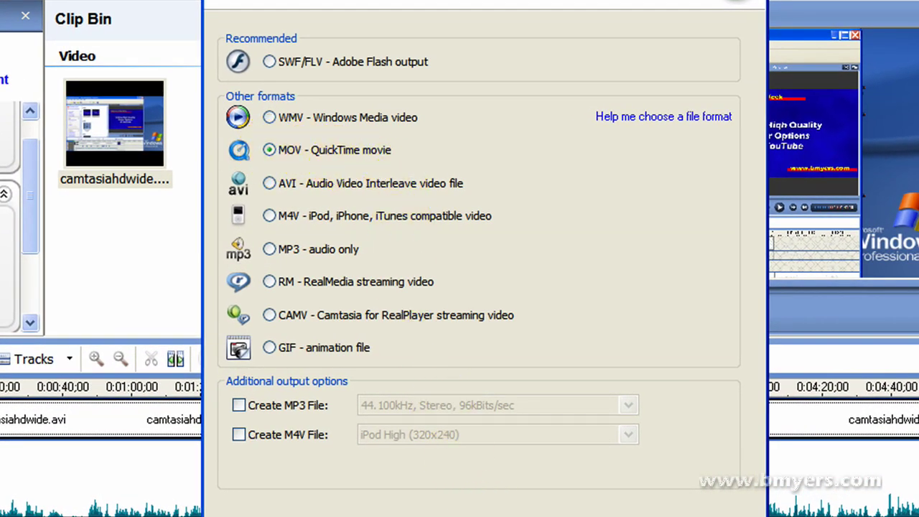
key(Return)
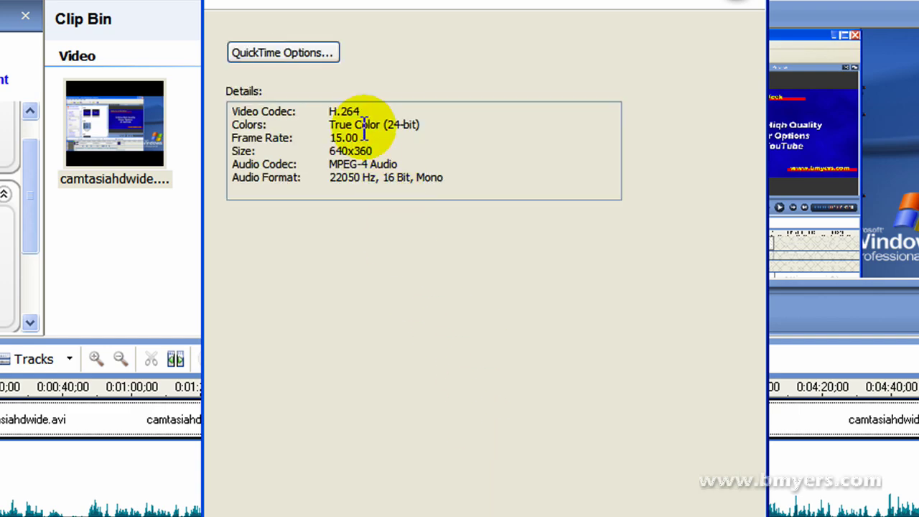
Set the H.264 compression to 30 fps, automatic key frames and Best quality
click(316, 53)
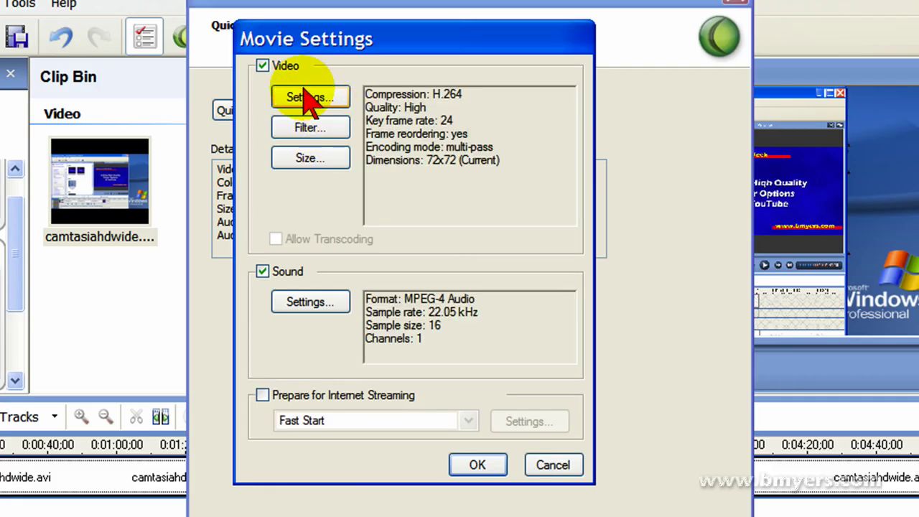
click(314, 99)
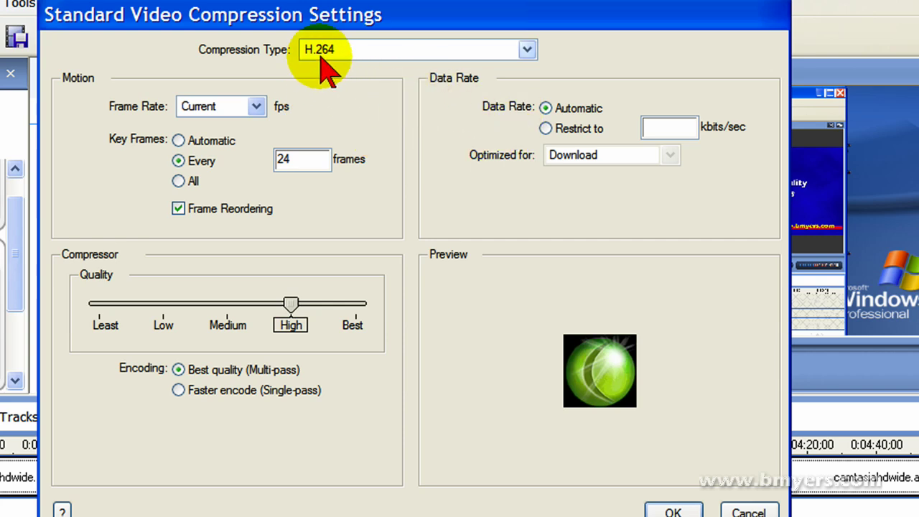
click(257, 107)
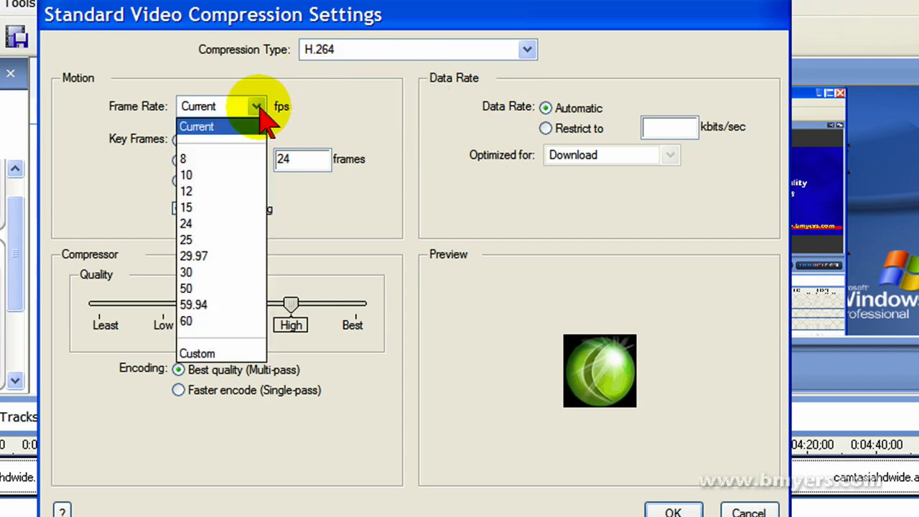
click(236, 272)
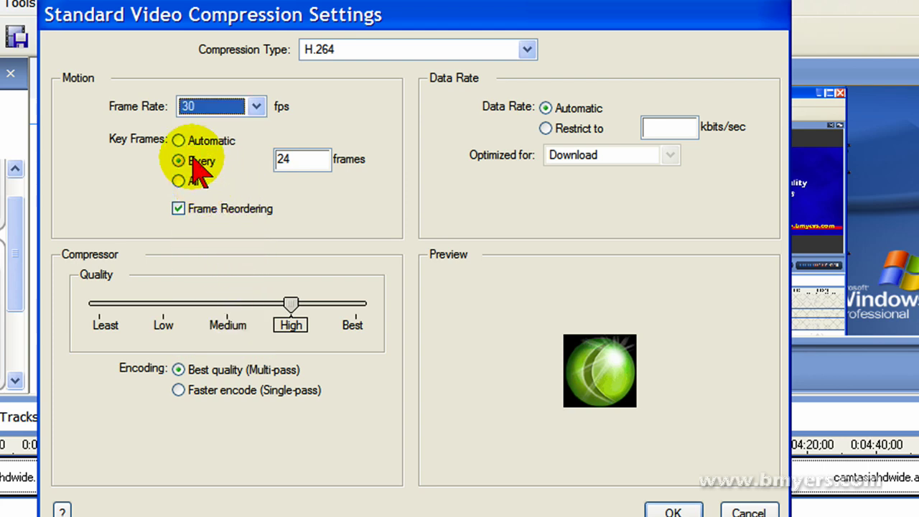
click(179, 141)
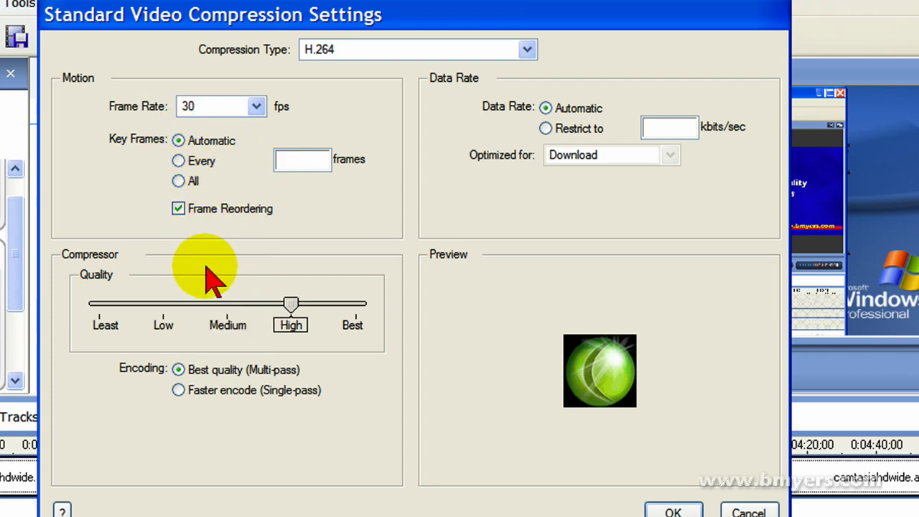
drag(291, 304, 364, 307)
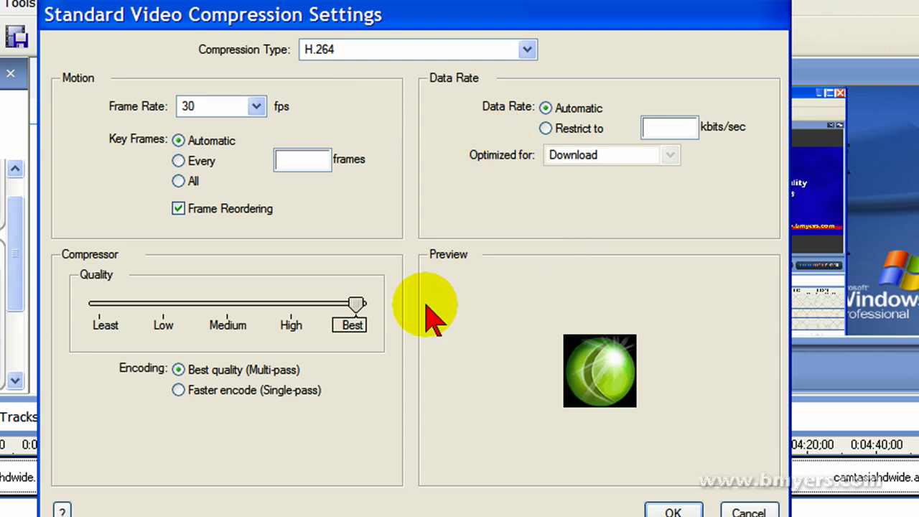
Switch the movie's audio from mono to stereo and confirm the QuickTime settings
click(667, 509)
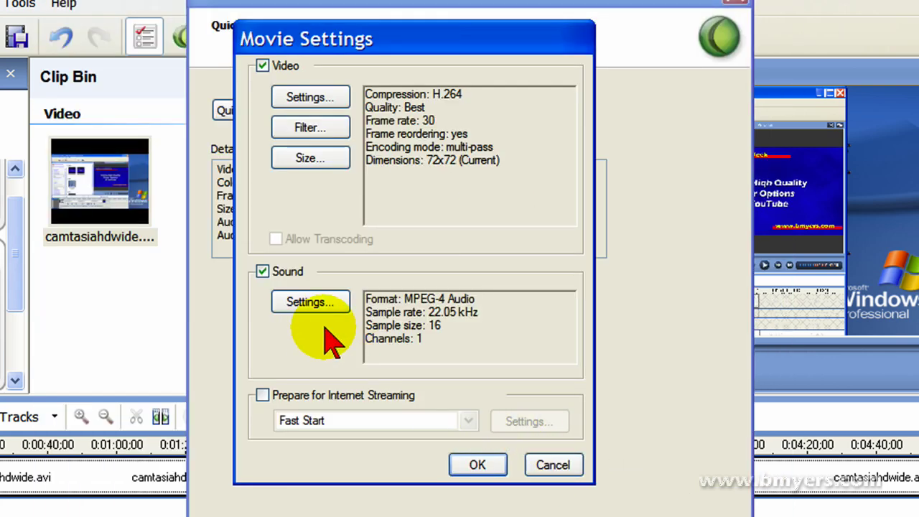
click(326, 303)
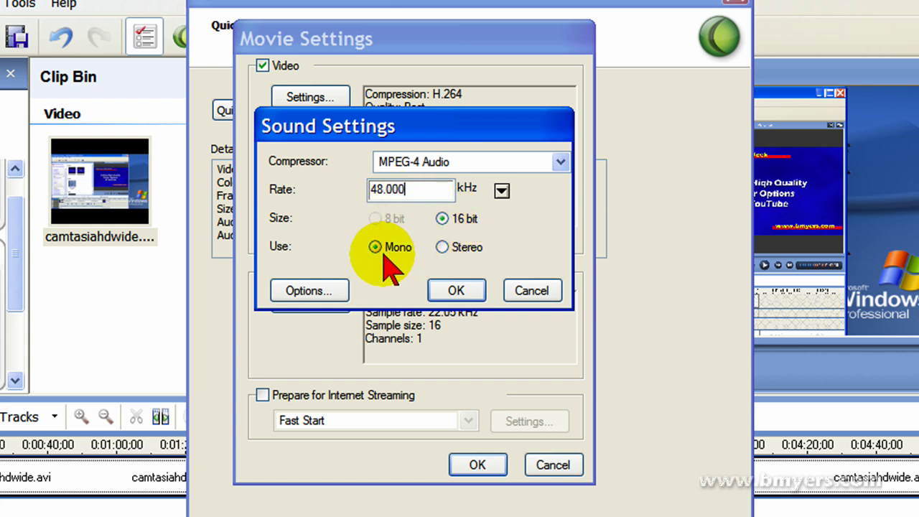
click(441, 247)
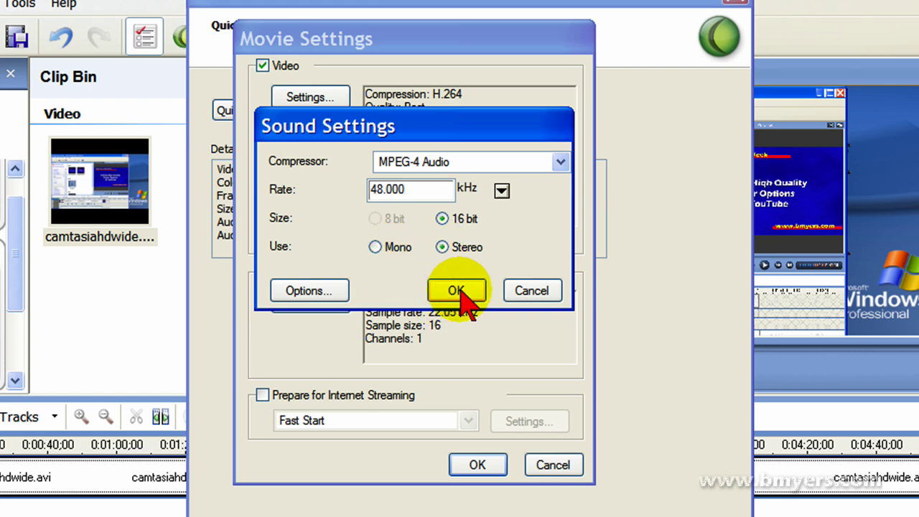
click(458, 291)
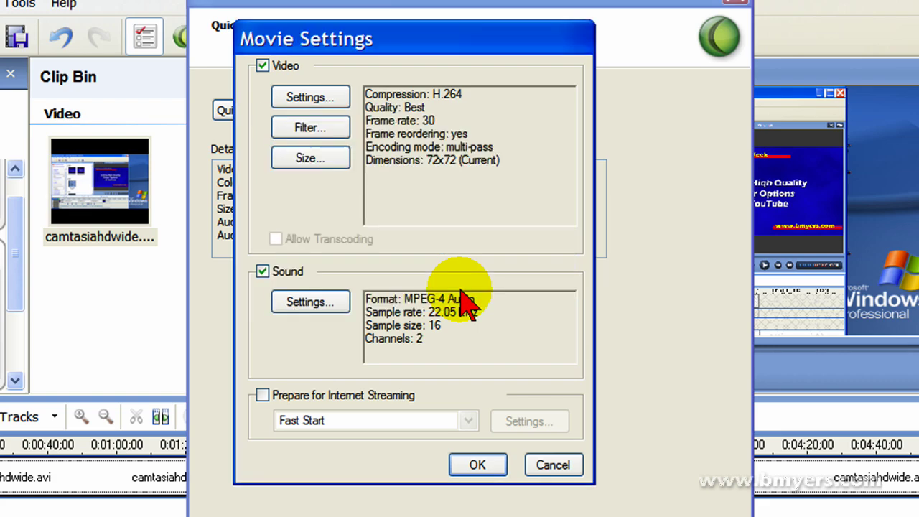
click(476, 465)
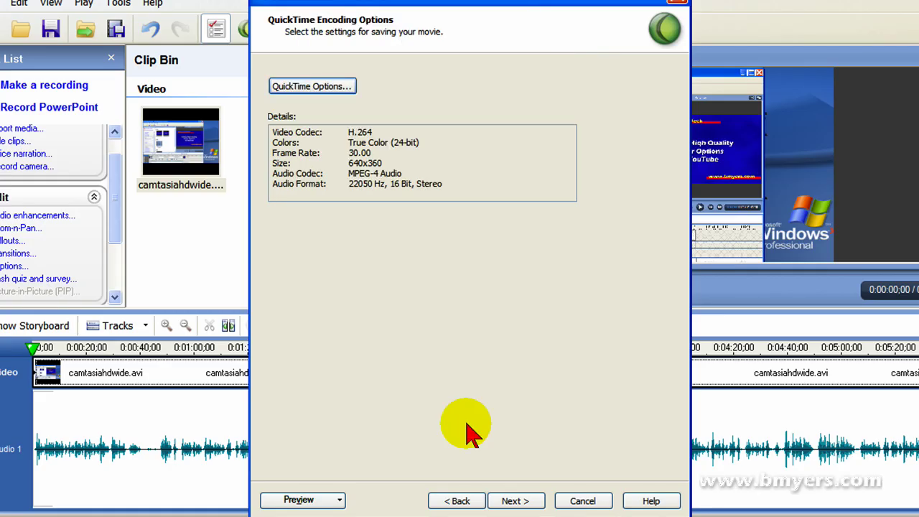
Keep 1280x720, name the production tvscreenhd1, and start rendering
click(515, 501)
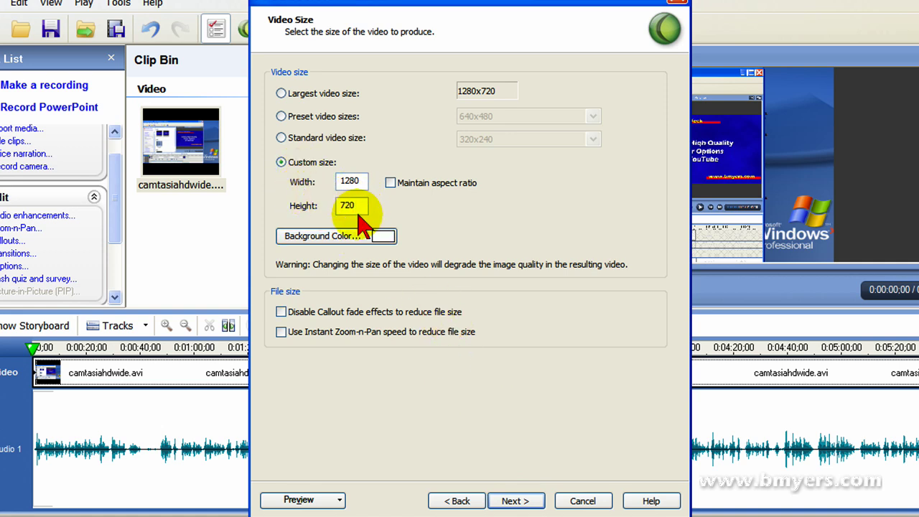
click(530, 502)
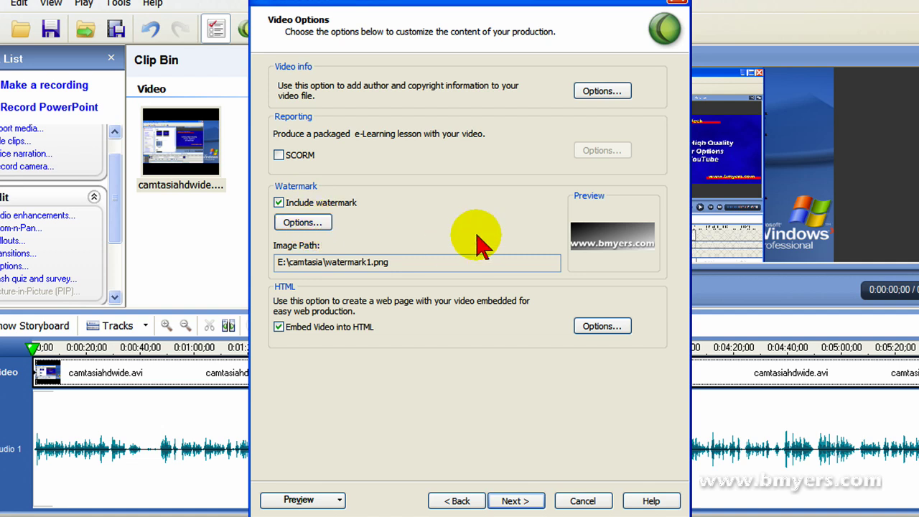
click(515, 501)
click(515, 500)
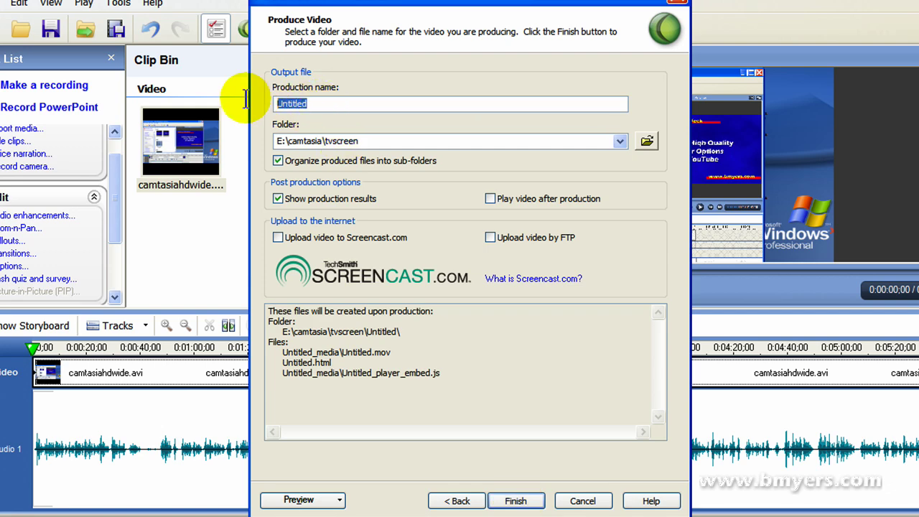
text(tvscreenhd1)
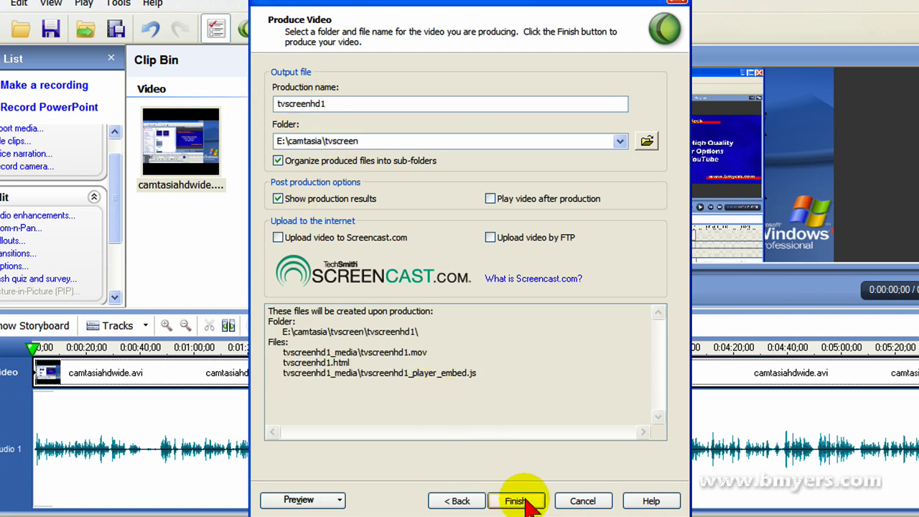
click(521, 501)
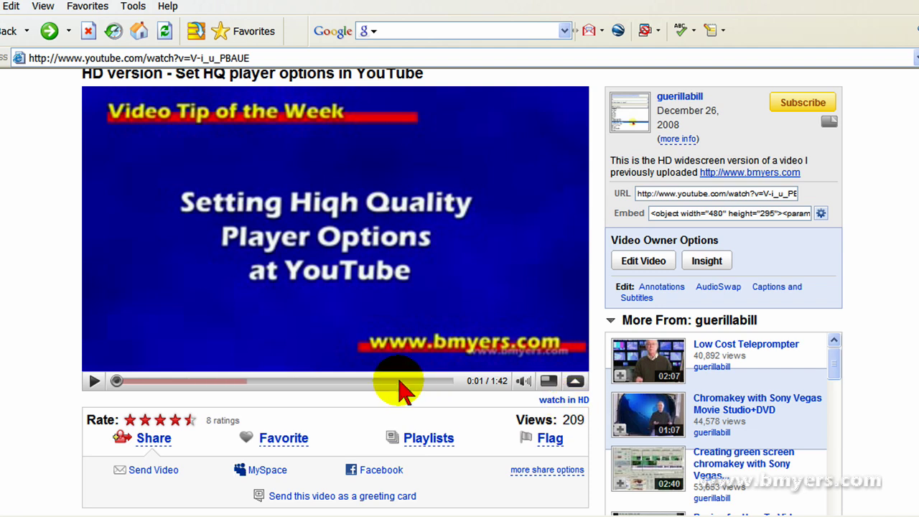
Play the standard-quality widescreen video and pause it at 0:17
click(94, 380)
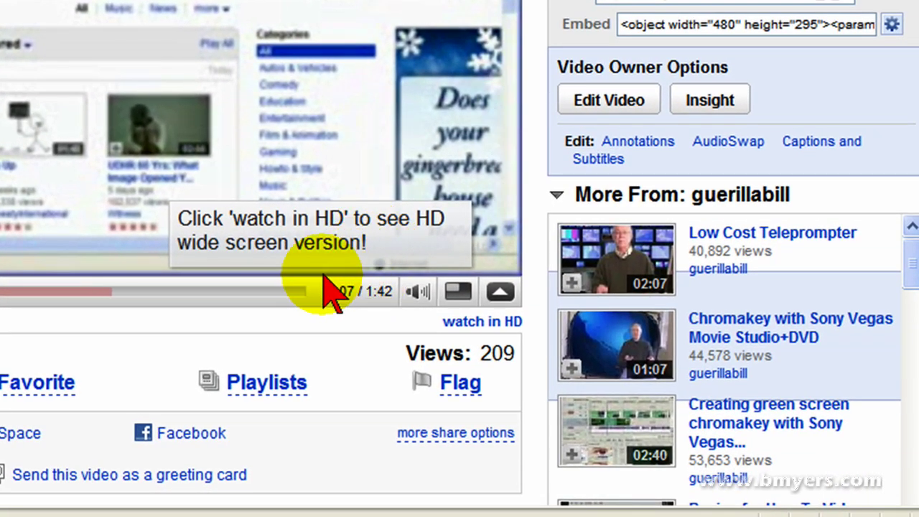
mouse_move(438, 294)
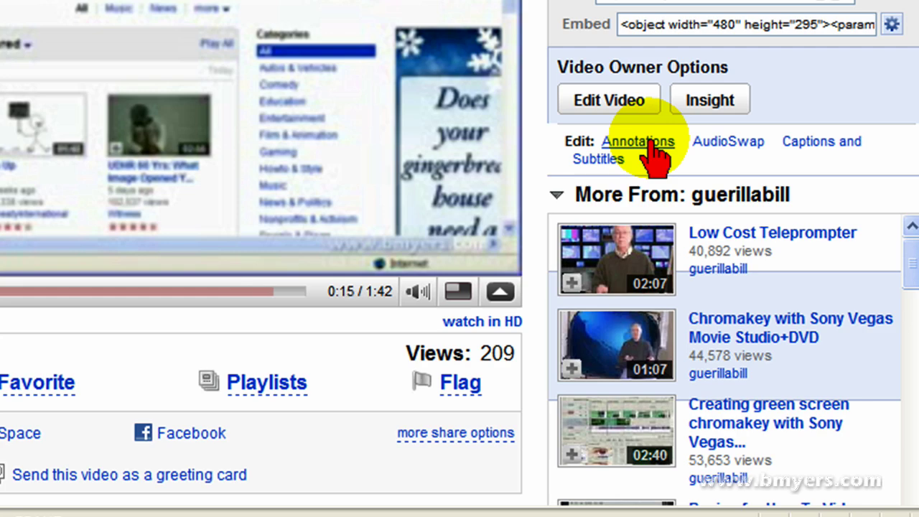
click(119, 378)
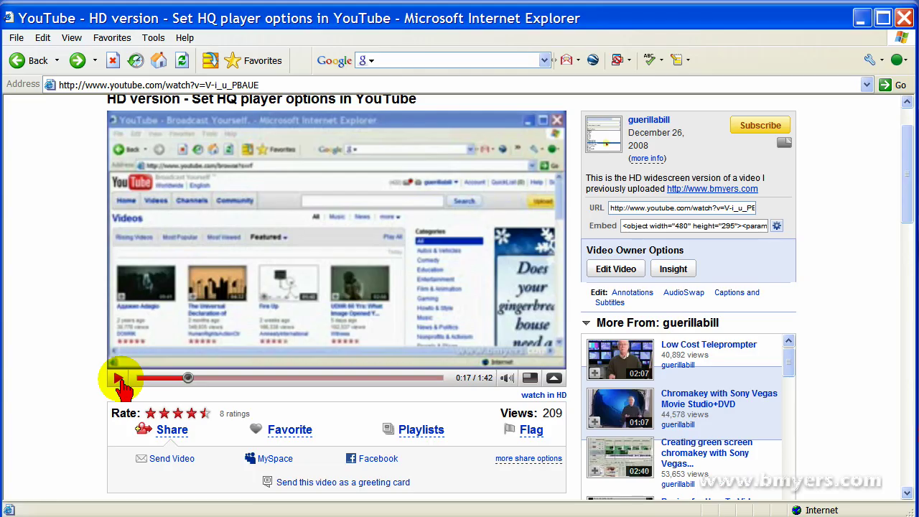